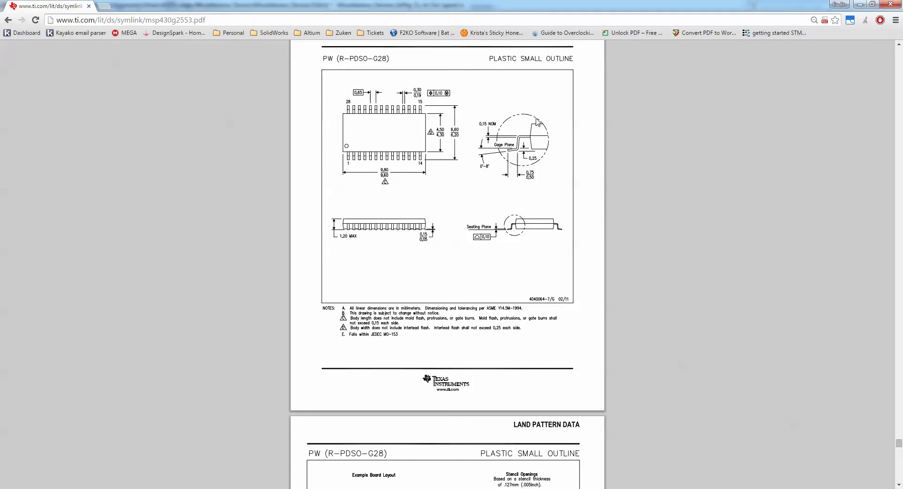
# Step: Find the PW (R-PDSO-G28) mechanical drawing in msp430g2553.pdf, then switch to Altium Designer
pyautogui.moveTo(898, 444); pyautogui.dragTo(899, 41)
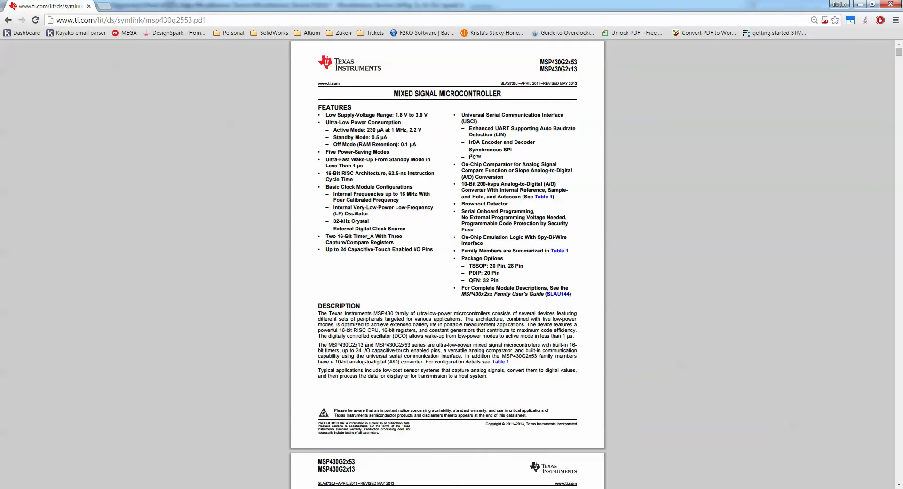
pyautogui.moveTo(899, 54); pyautogui.dragTo(899, 444)
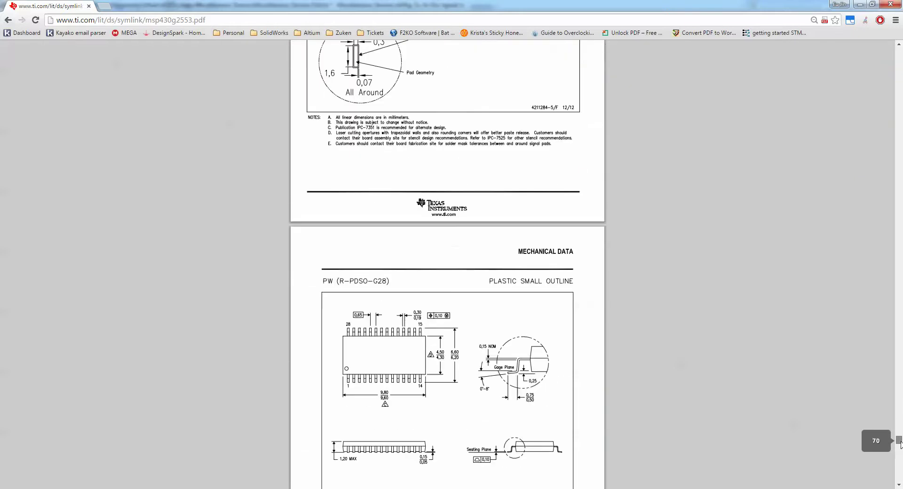
pyautogui.scroll(-6, 379, 156)
pyautogui.scroll(1, 585, 205)
pyautogui.scroll(3, 587, 208)
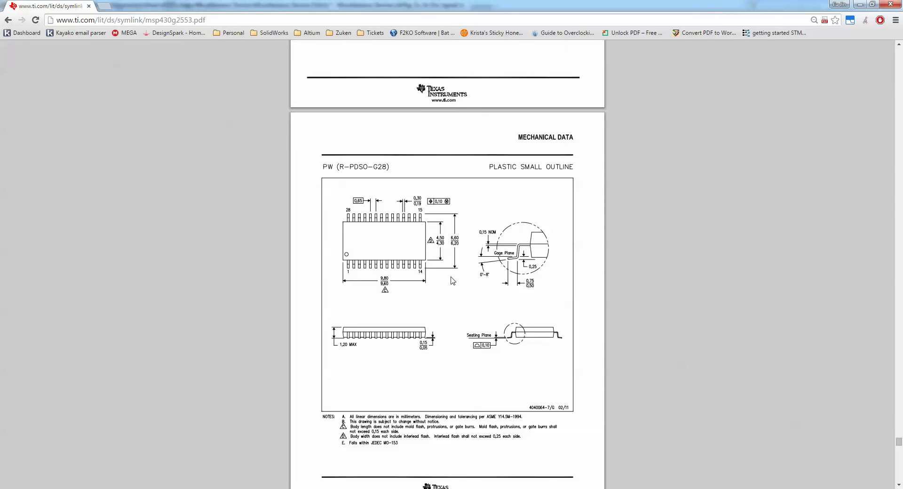
pyautogui.hotkey('alt', 'Tab')
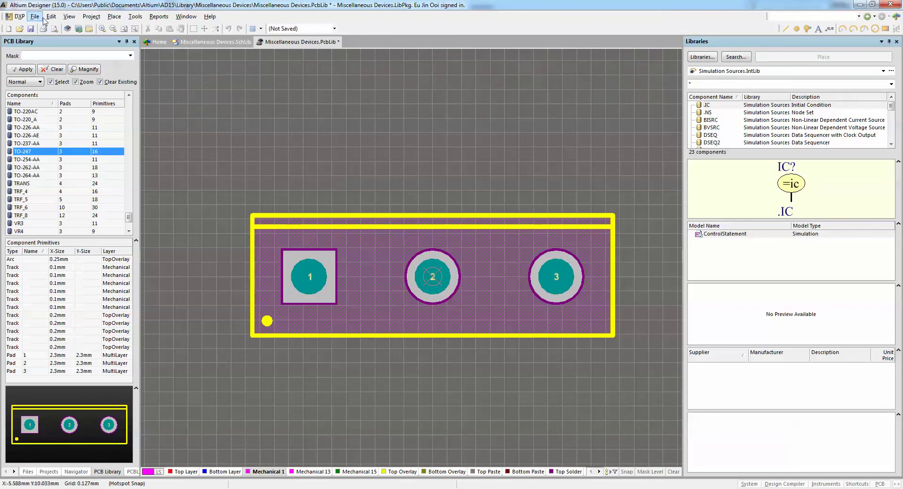
# Step: Launch the IPC Compliant Footprint Wizard and pick SOP/TSOP as the component type
pyautogui.click(135, 16)
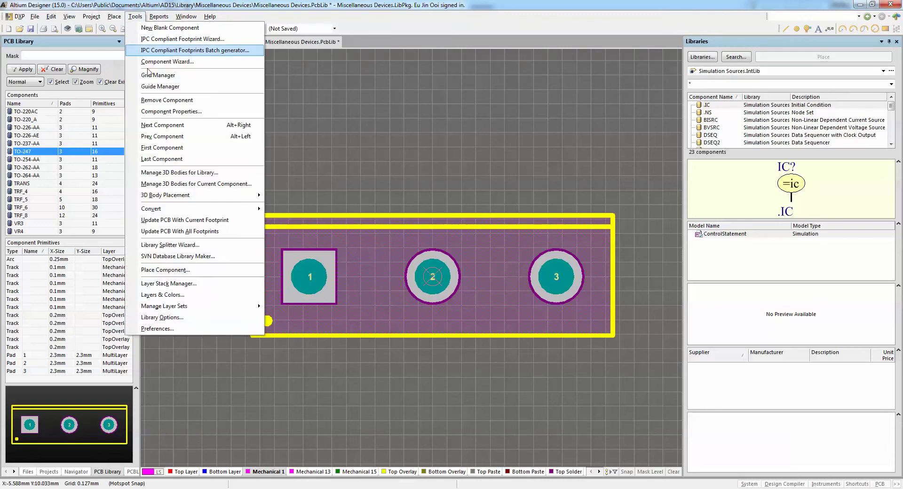
pyautogui.click(160, 39)
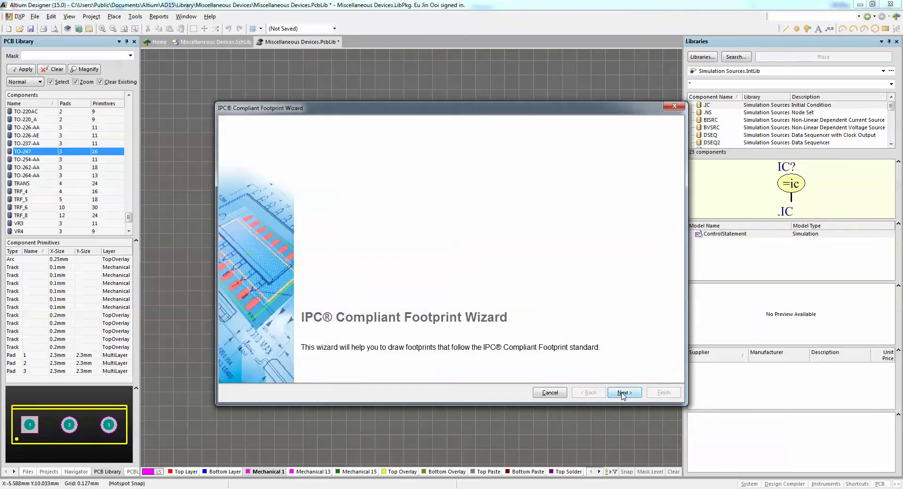
pyautogui.click(621, 393)
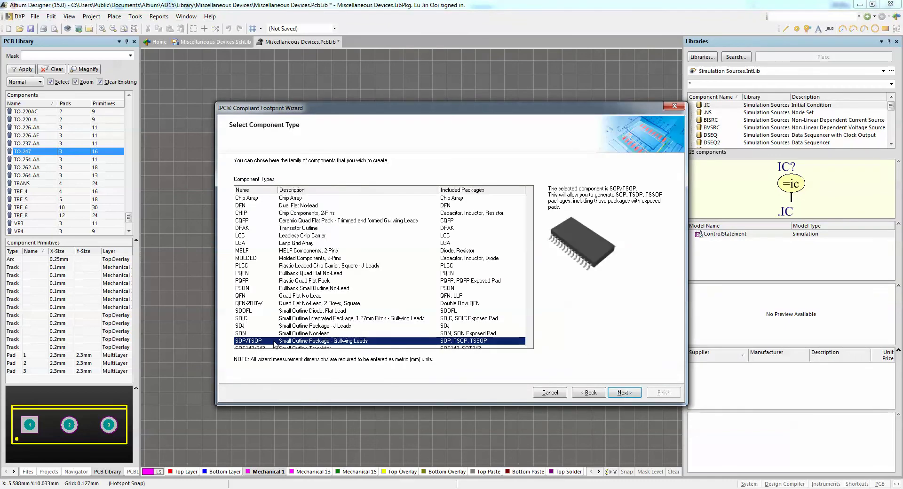
pyautogui.click(624, 393)
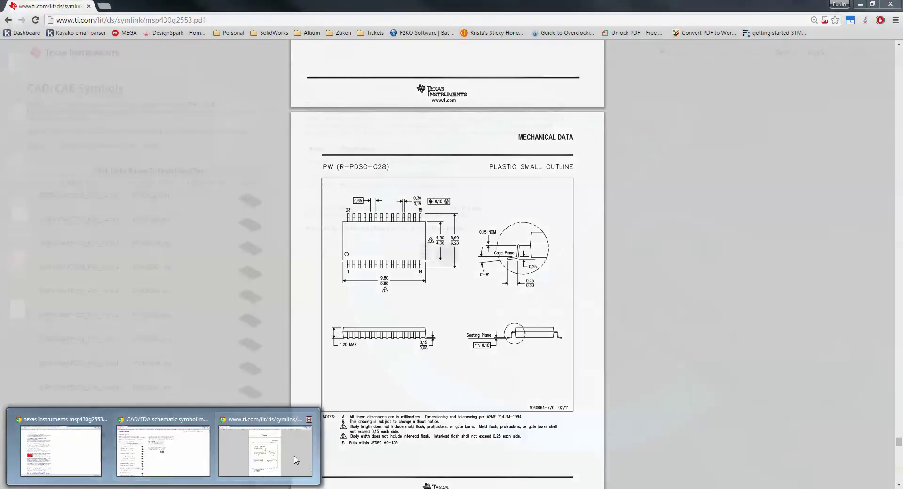
pyautogui.click(296, 460)
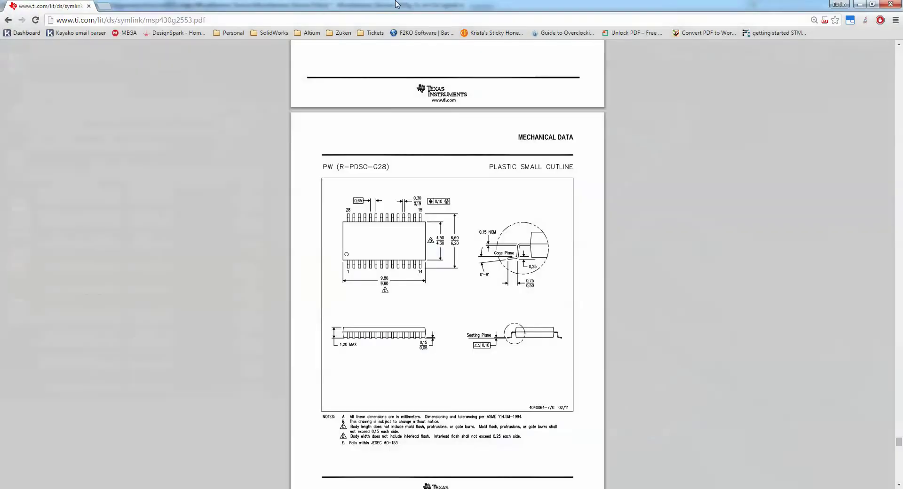
pyautogui.press('super+Right')
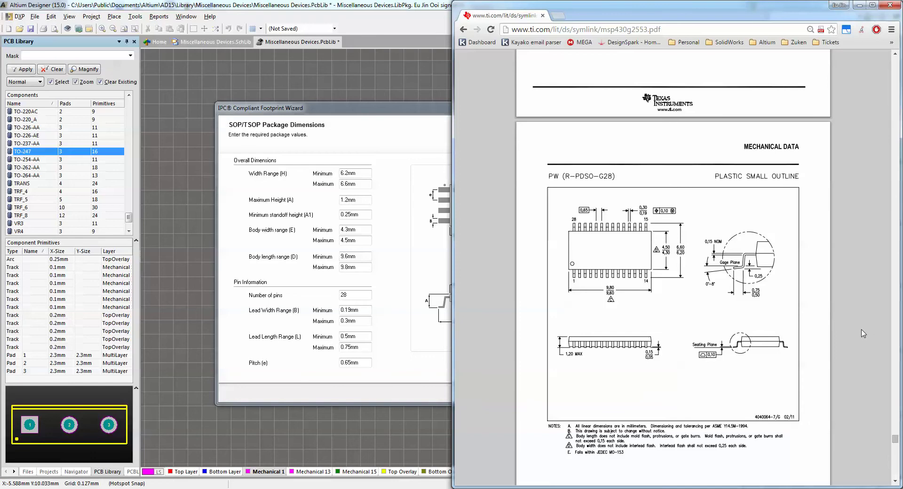
pyautogui.scroll(-2, 863, 333)
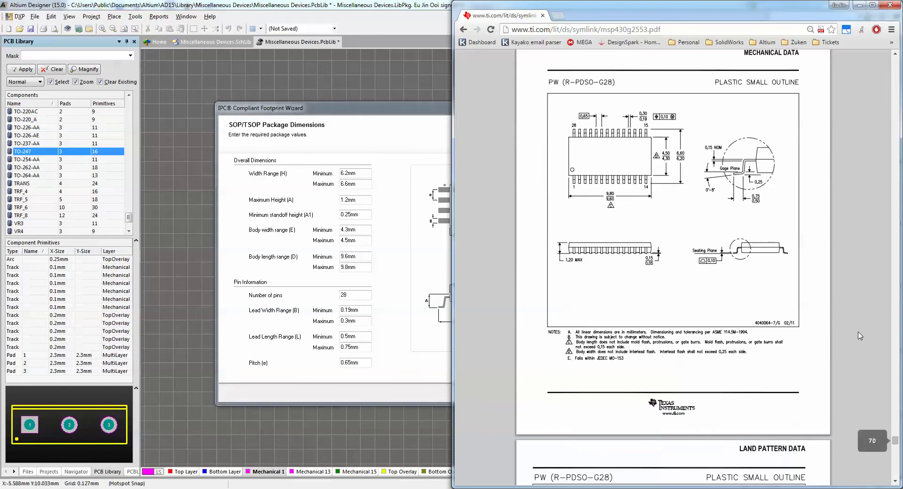
pyautogui.click(859, 5)
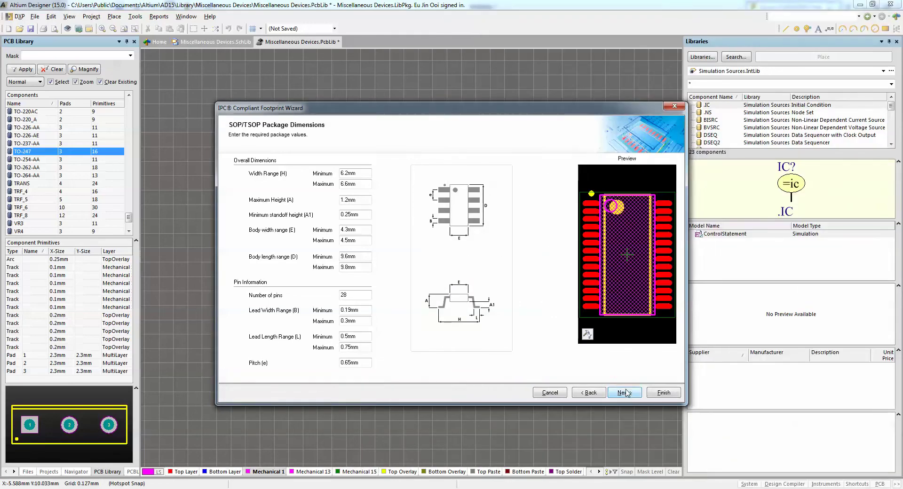
# Step: Accept the 28-pin, 0.65mm-pitch package dimensions and inspect the chip in the 3D preview
pyautogui.click(625, 393)
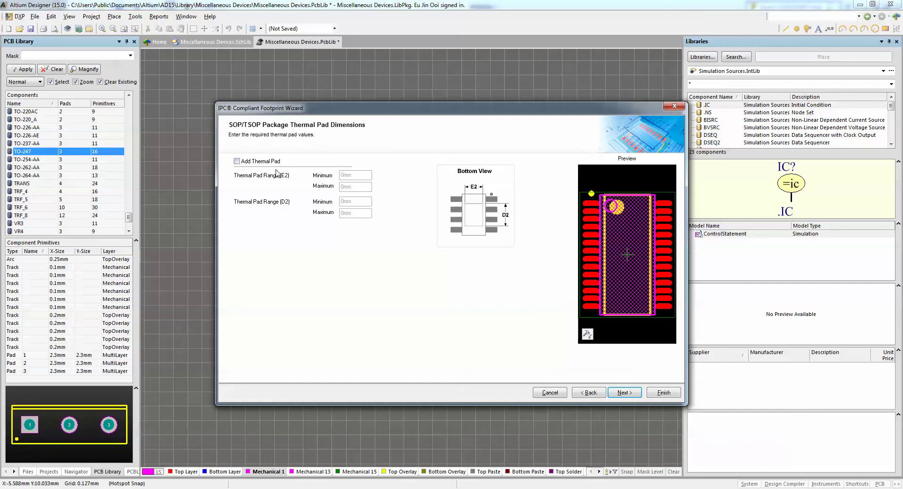
pyautogui.click(588, 334)
pyautogui.moveTo(631, 277); pyautogui.dragTo(637, 236)
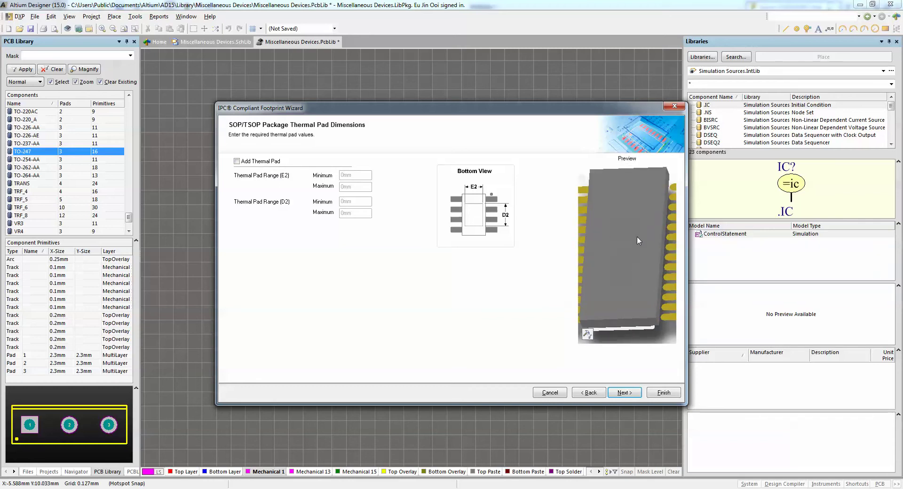
pyautogui.click(587, 334)
pyautogui.click(611, 346)
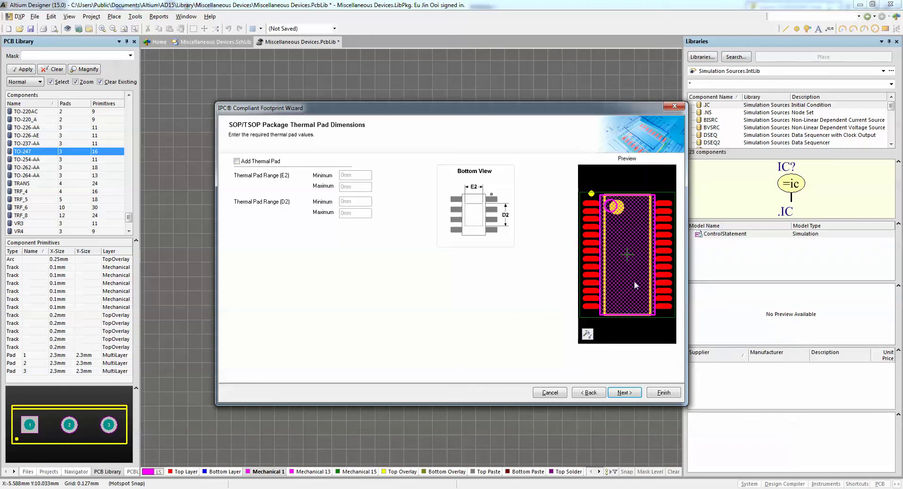
# Step: Keep defaults for thermal pad, heel spacing, tolerances, silkscreen and courtyard, then finish the footprint
pyautogui.click(622, 392)
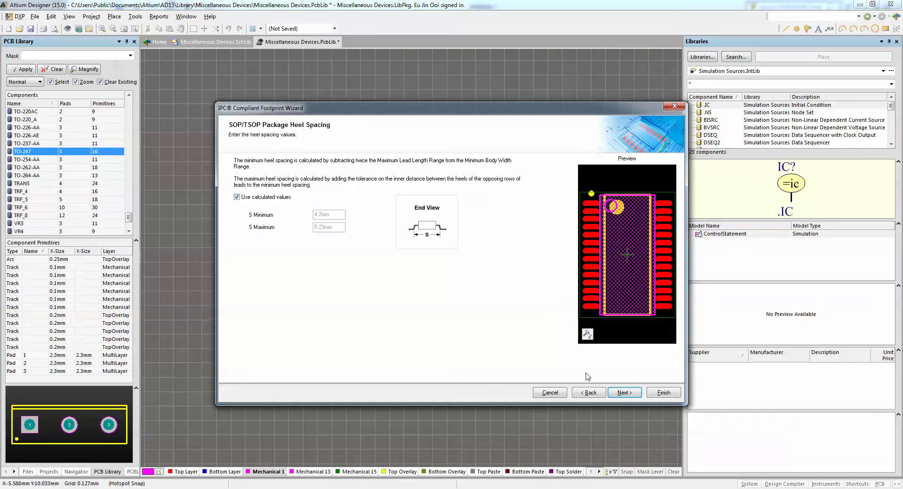
pyautogui.click(628, 394)
pyautogui.click(631, 397)
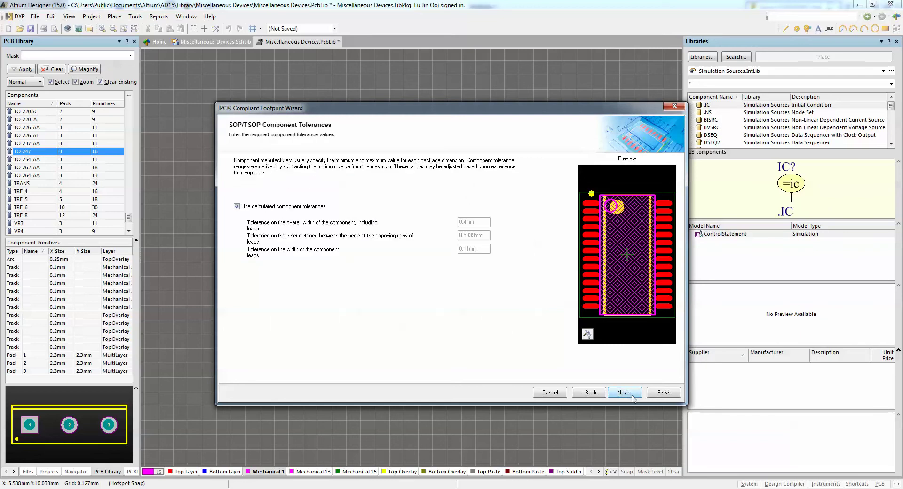
pyautogui.click(630, 395)
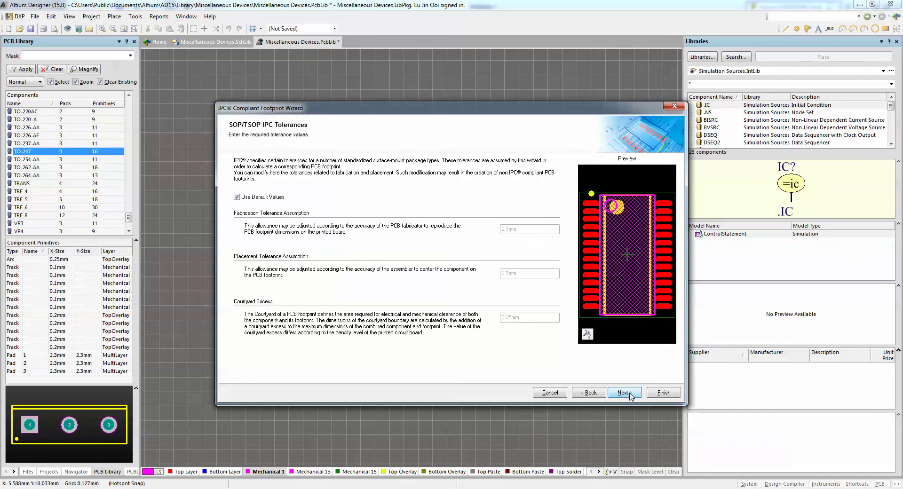
pyautogui.click(630, 394)
pyautogui.click(630, 394)
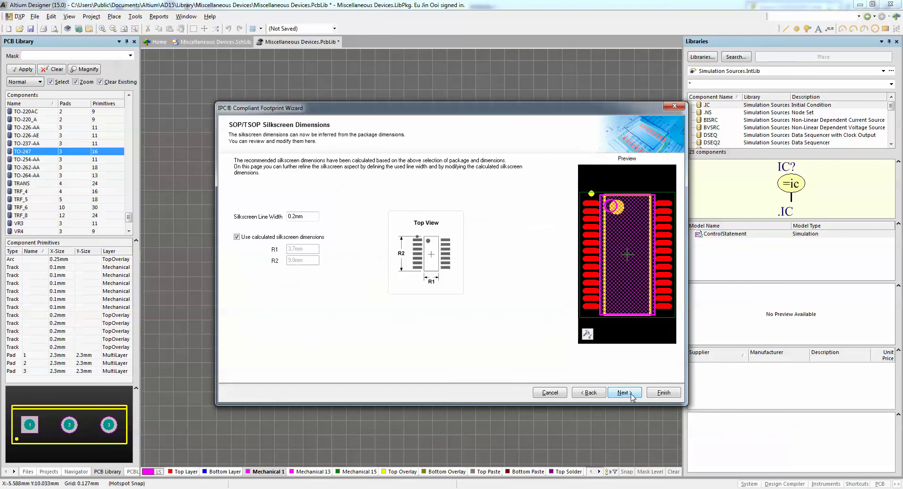
pyautogui.click(630, 394)
pyautogui.click(663, 394)
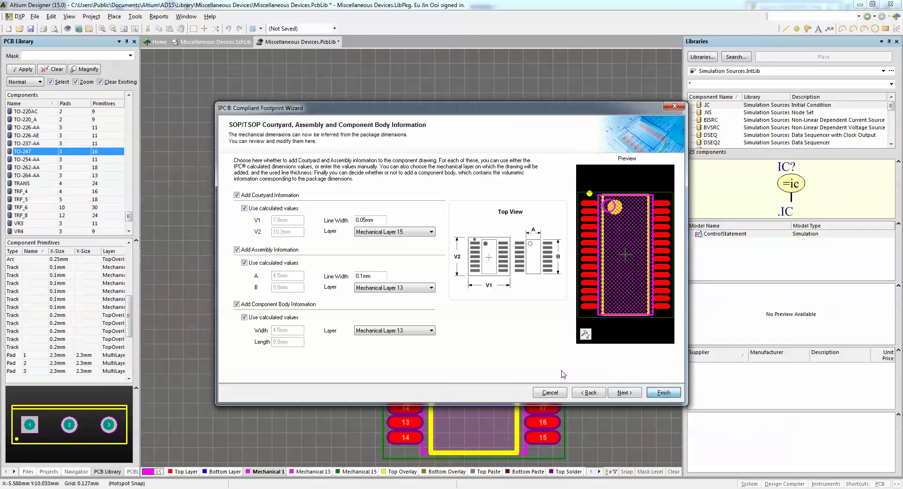
# Step: In 3D view, delete the generic extruded body from TSOP65P640X120-28, then return to 2D
pyautogui.keyDown('ctrl'); pyautogui.scroll(-1, 428, 281); pyautogui.keyUp('ctrl')
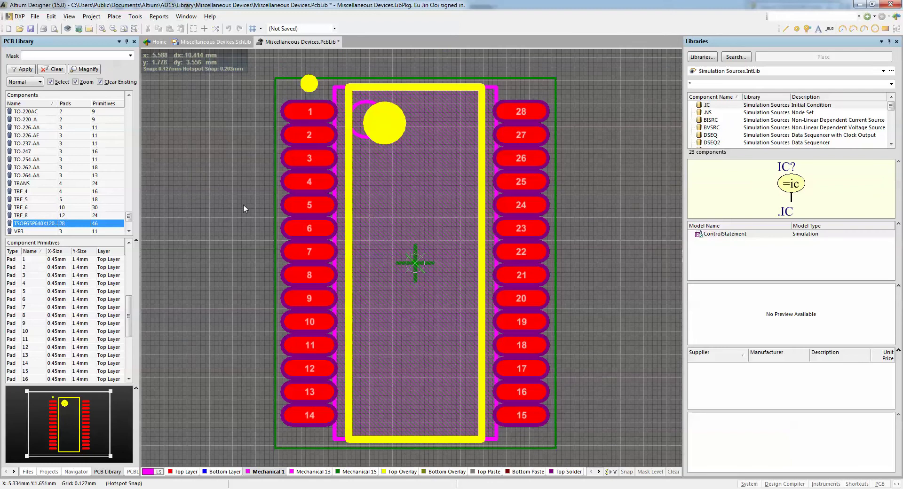
pyautogui.press('3')
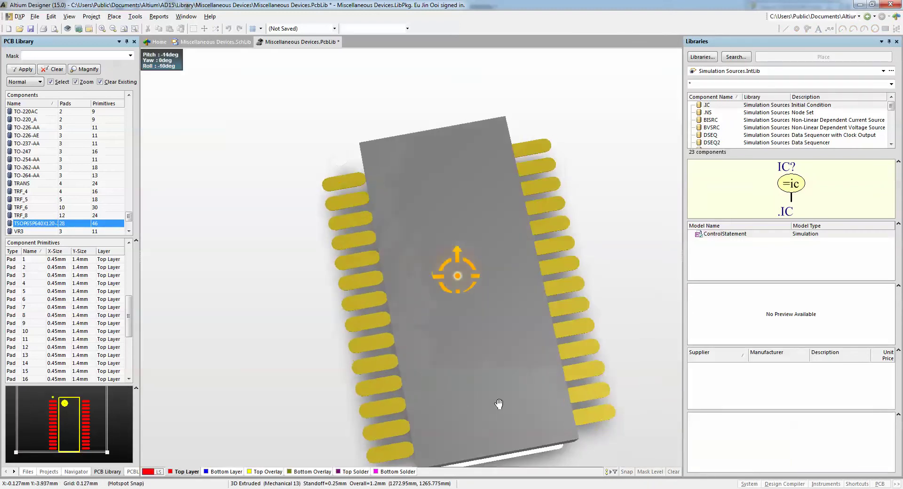
pyautogui.keyDown('shift'); pyautogui.moveTo(497, 307); pyautogui.dragTo(517, 225, button='right'); pyautogui.keyUp('shift')
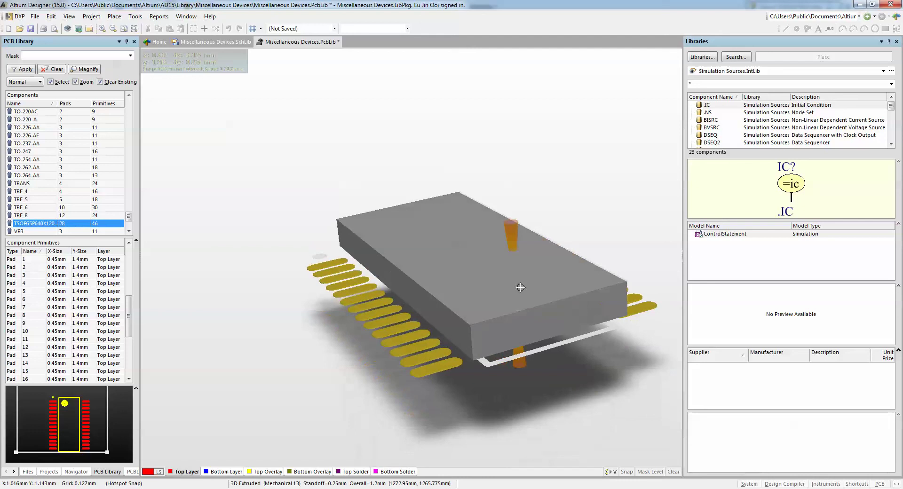
pyautogui.press('Delete')
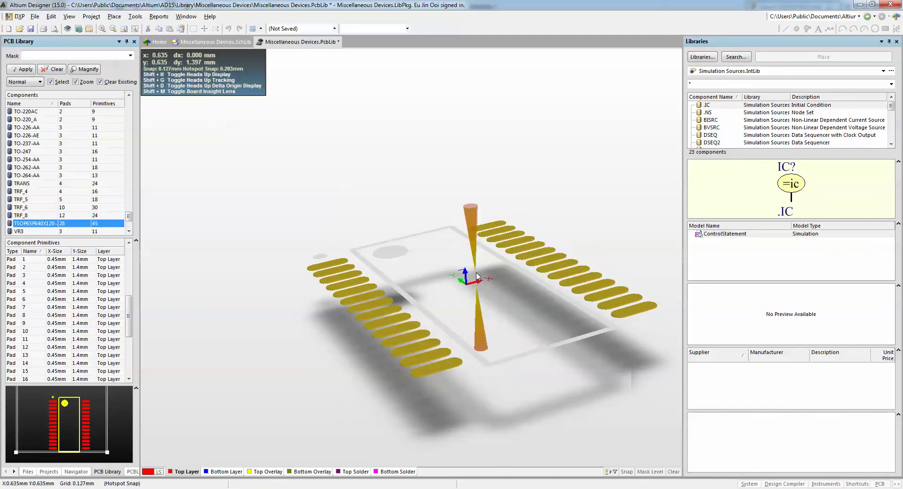
pyautogui.keyDown('ctrl'); pyautogui.scroll(-1, 464, 274); pyautogui.keyUp('ctrl')
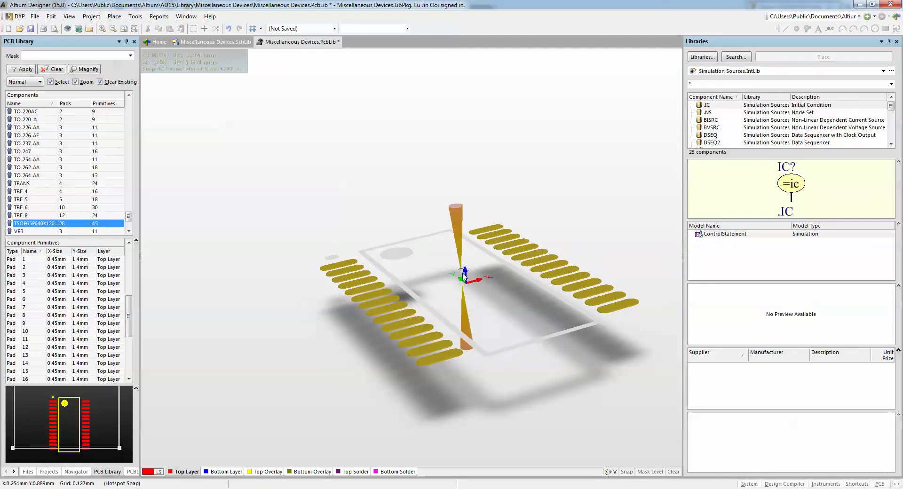
pyautogui.press('2')
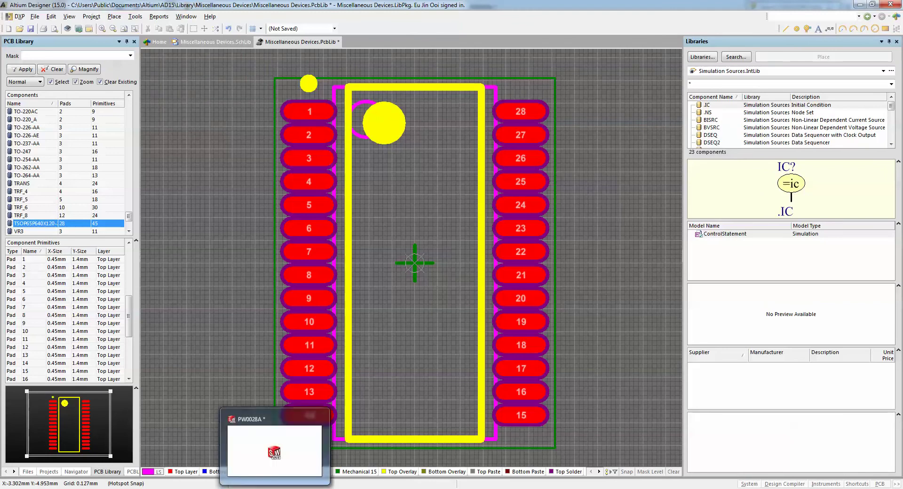
# Step: Bring up the PW0028A chip assembly in SOLIDWORKS and orbit it to inspect the model
pyautogui.click(275, 488)
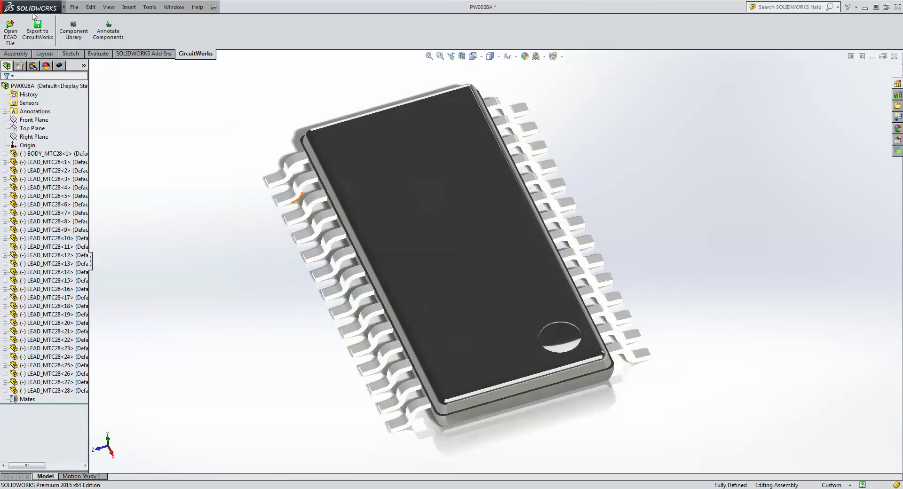
pyautogui.moveTo(445, 216); pyautogui.dragTo(550, 283, button='middle')
pyautogui.scroll(-2, 499, 291)
pyautogui.moveTo(438, 298); pyautogui.dragTo(414, 309, button='middle')
pyautogui.scroll(5, 376, 305)
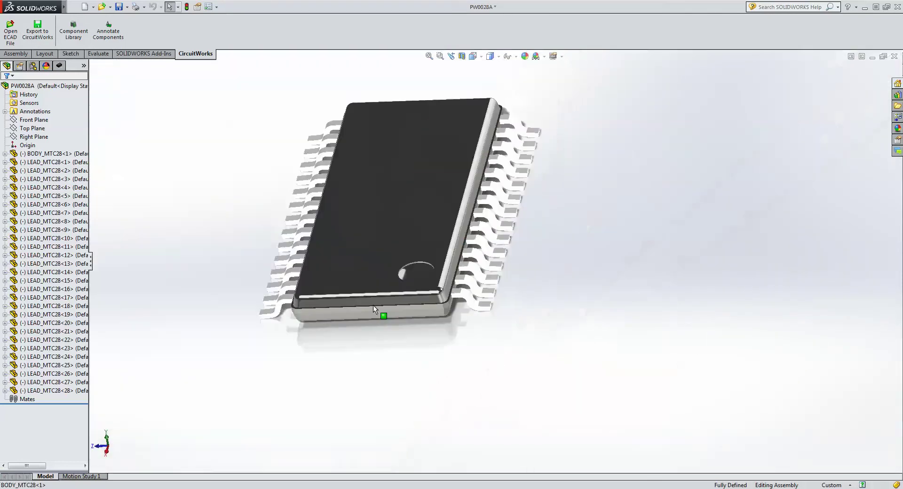
pyautogui.scroll(-3, 374, 305)
# Step: Save the assembly as STEP AP214 to PW0028A.stp on the Desktop, replacing the existing file
pyautogui.click(74, 7)
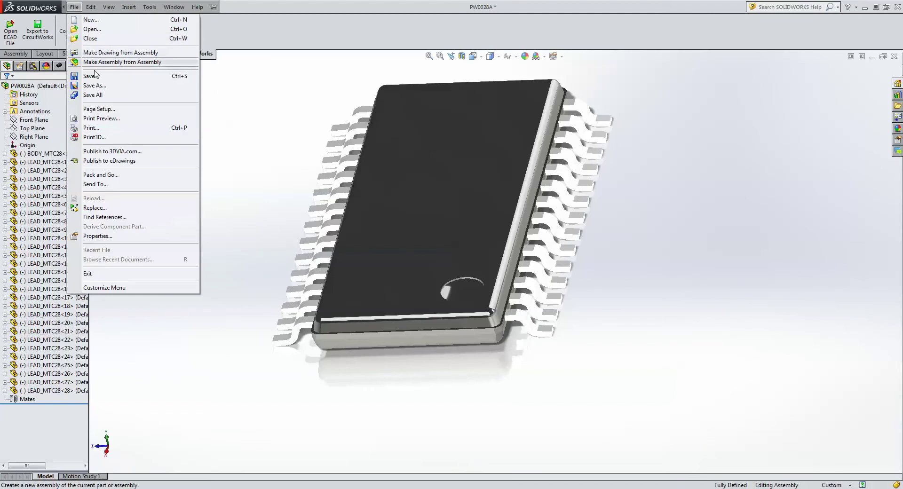
pyautogui.click(95, 85)
pyautogui.click(454, 305)
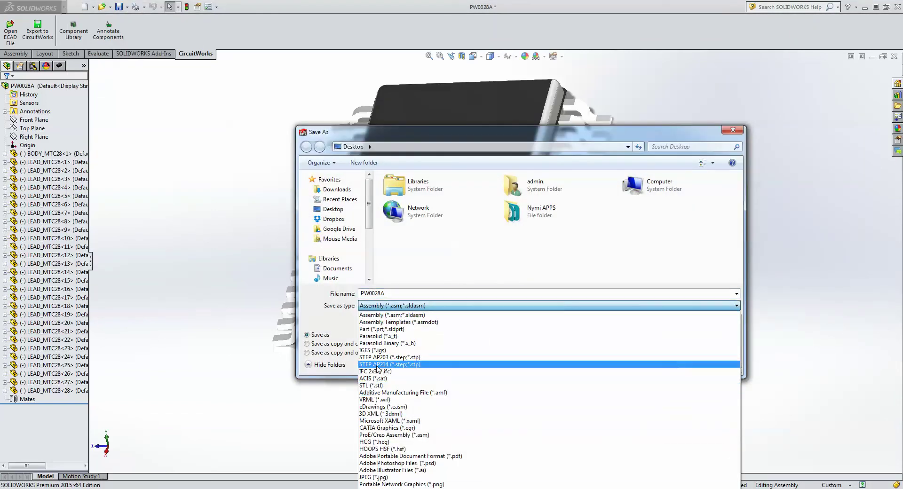
pyautogui.click(403, 364)
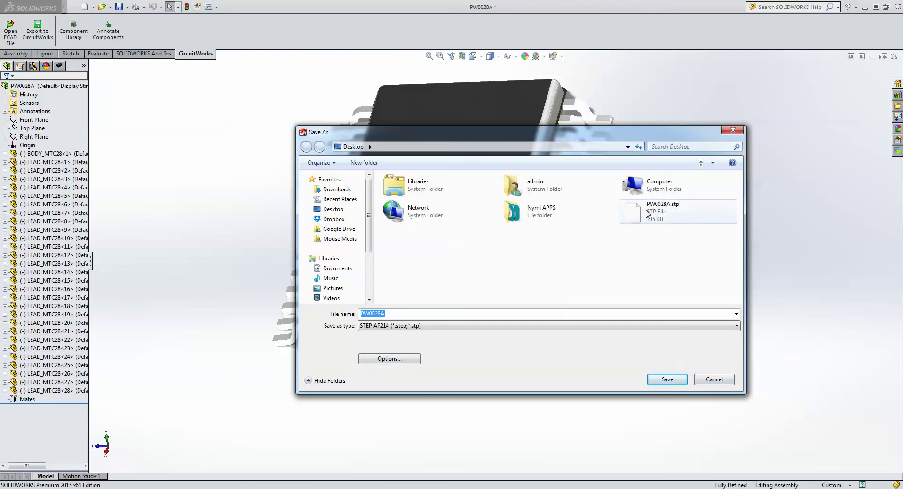
pyautogui.click(672, 216)
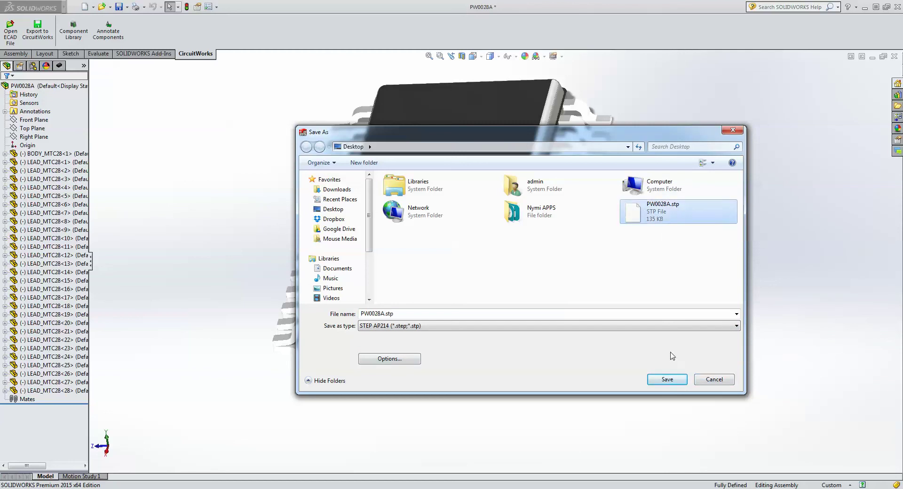
pyautogui.click(678, 380)
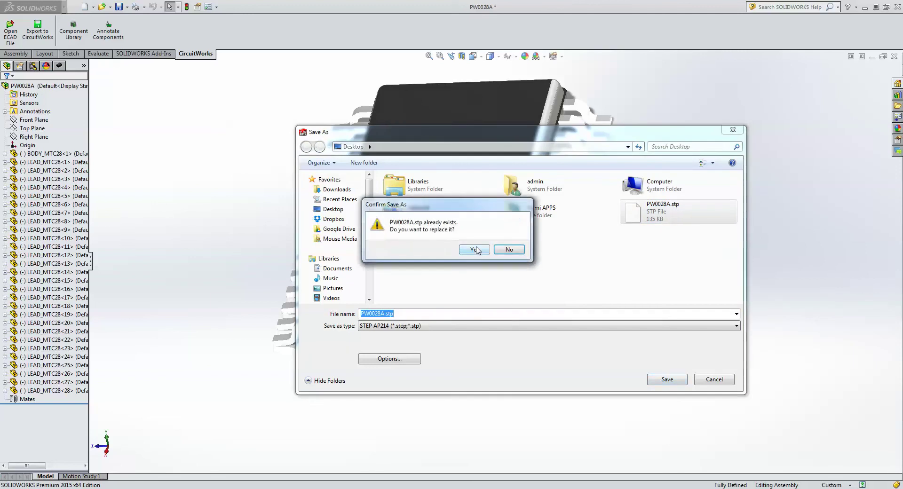
pyautogui.click(475, 249)
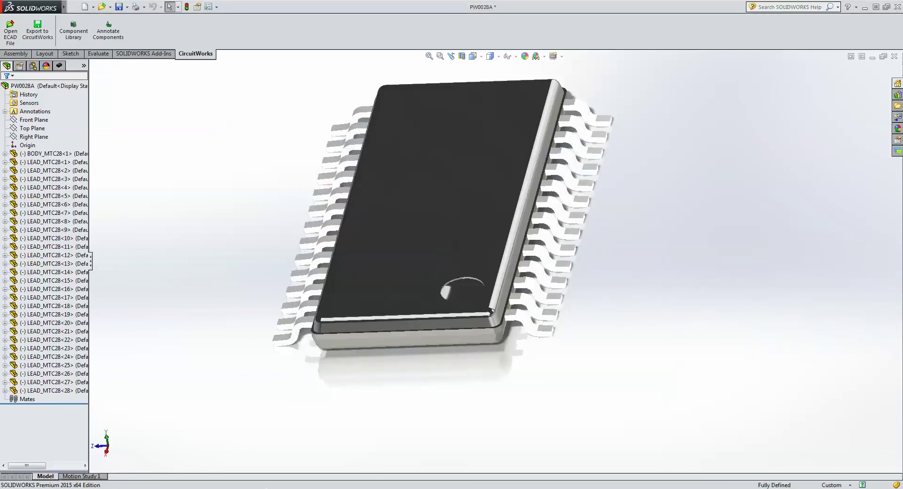
# Step: Embed PW0028A.stp as a Generic STEP Model 3D body and drop it beside the TSOP footprint
pyautogui.click(250, 488)
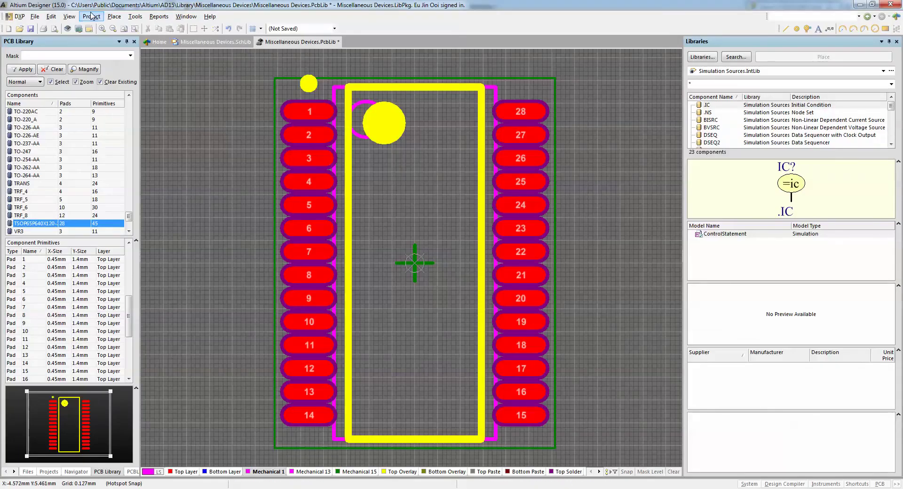
pyautogui.click(114, 16)
pyautogui.click(139, 99)
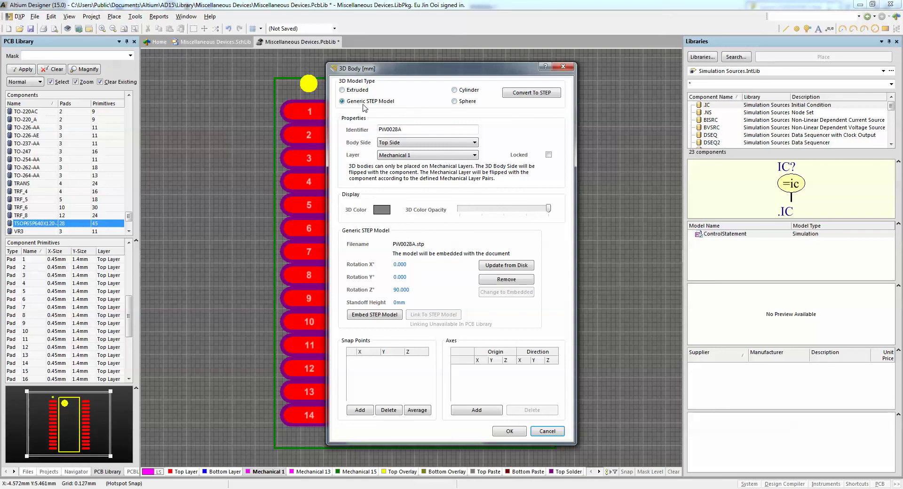
pyautogui.click(375, 315)
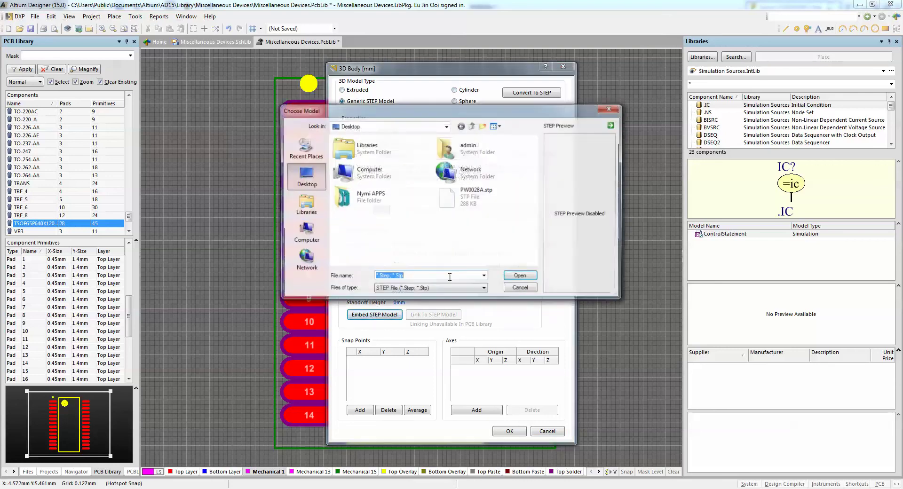
pyautogui.click(454, 207)
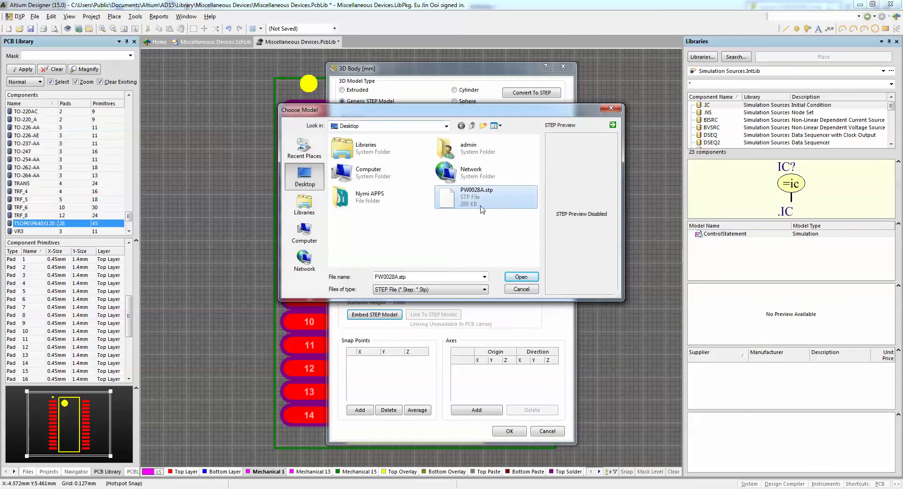
pyautogui.click(521, 276)
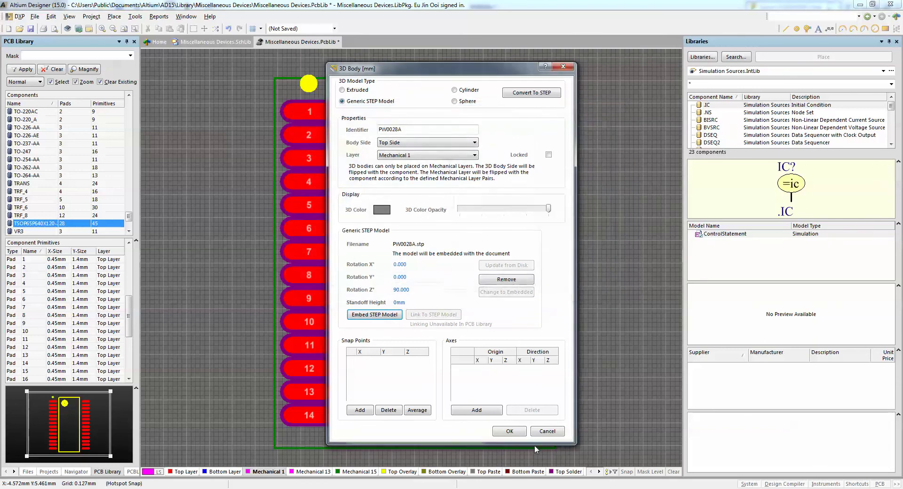
pyautogui.click(508, 431)
pyautogui.click(414, 262)
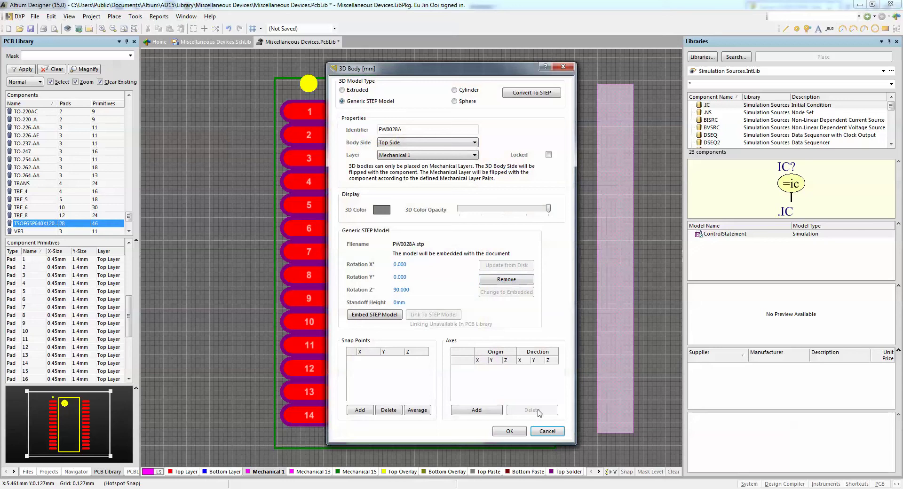
# Step: Move the STEP body next to the footprint and view the package in 3D
pyautogui.keyDown('ctrl'); pyautogui.scroll(-1, 603, 291); pyautogui.keyUp('ctrl')
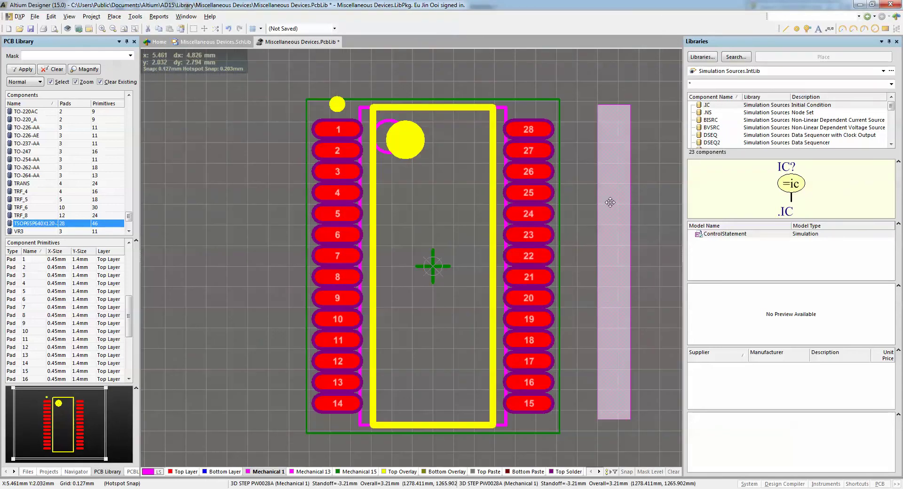
pyautogui.moveTo(610, 203); pyautogui.dragTo(602, 260)
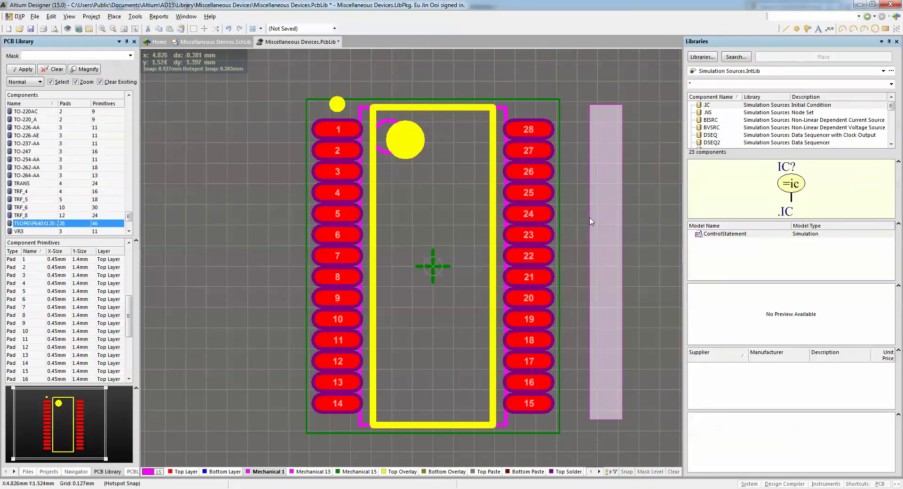
pyautogui.press('3')
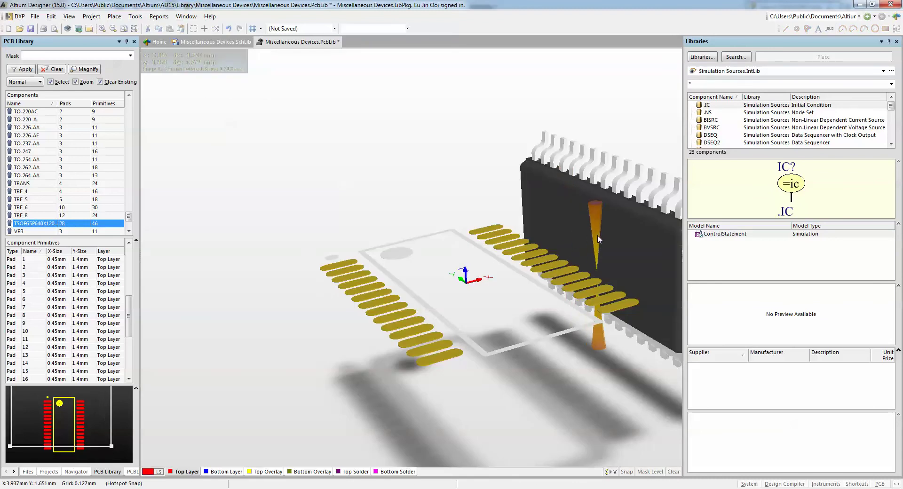
pyautogui.moveTo(602, 287); pyautogui.dragTo(413, 226, button='right')
pyautogui.keyDown('shift'); pyautogui.moveTo(534, 248); pyautogui.dragTo(504, 216, button='right'); pyautogui.keyUp('shift')
# Step: Use Align Face With Board on the chip face so the PW0028A body lies flat
pyautogui.click(135, 16)
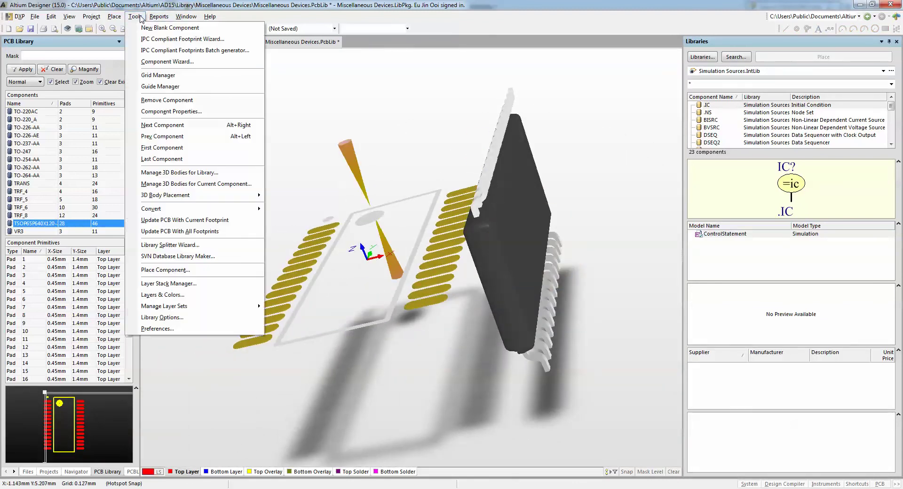
pyautogui.moveTo(193, 196)
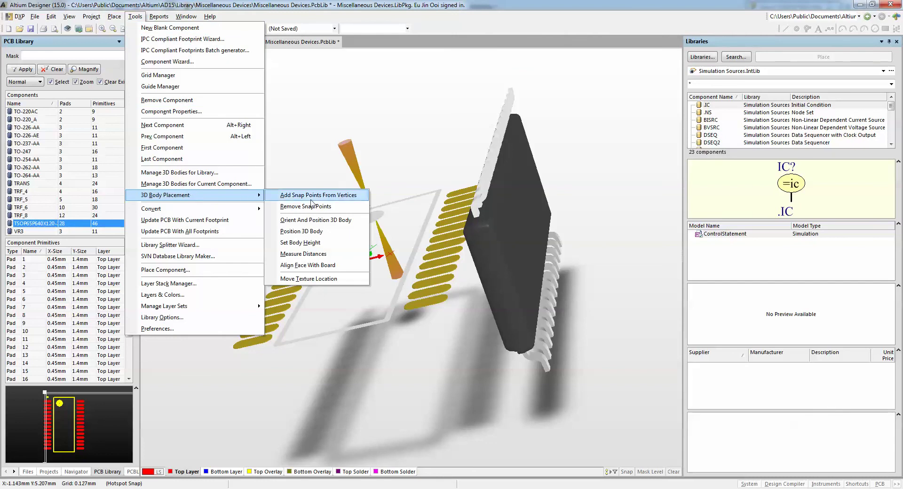
pyautogui.click(322, 266)
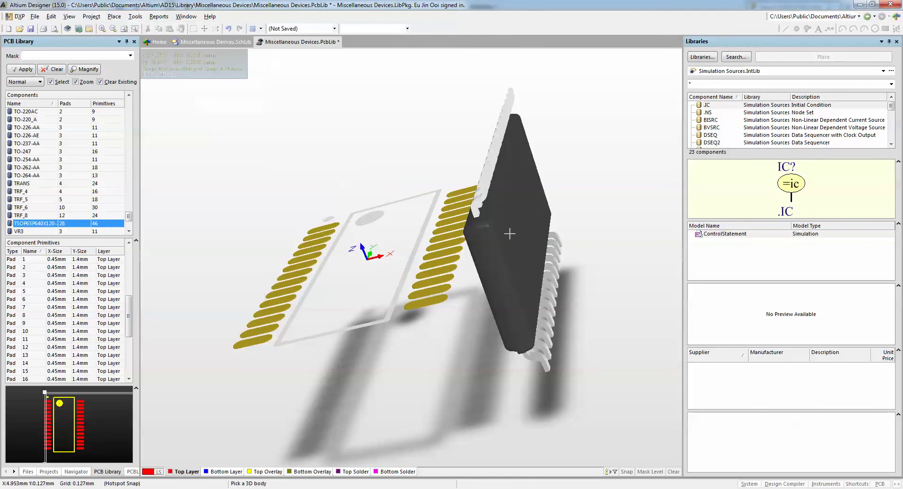
pyautogui.click(527, 201)
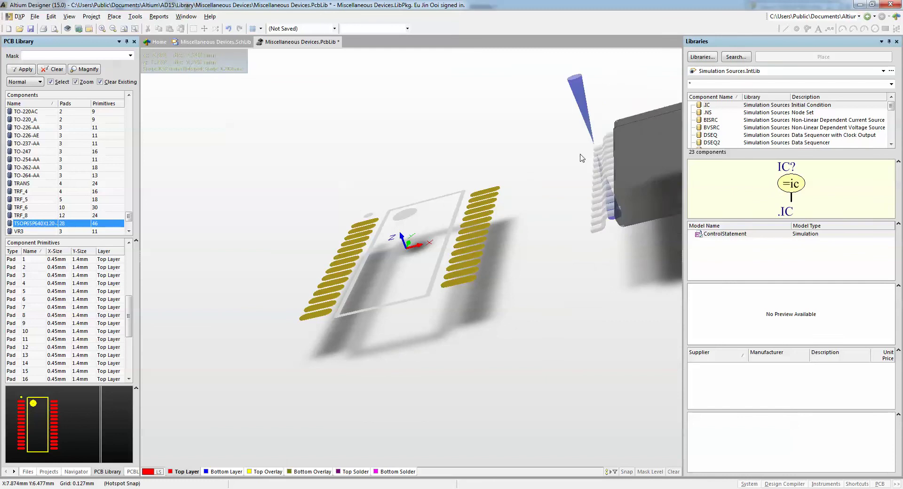
# Step: Move the chip body so its 28 leads sit on the pads, checking from several angles
pyautogui.moveTo(580, 155); pyautogui.dragTo(373, 220)
pyautogui.keyDown('ctrl'); pyautogui.scroll(3, 390, 224); pyautogui.keyUp('ctrl')
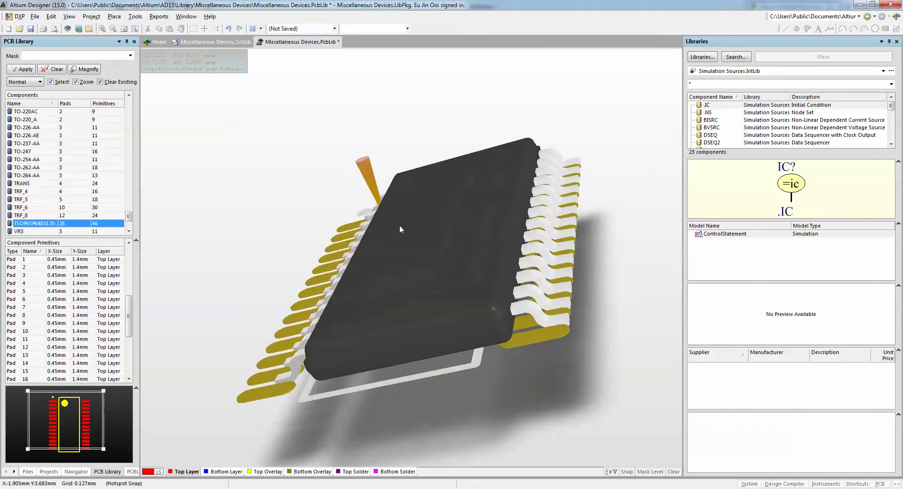
pyautogui.keyDown('shift'); pyautogui.moveTo(400, 225); pyautogui.dragTo(498, 231, button='right'); pyautogui.keyUp('shift')
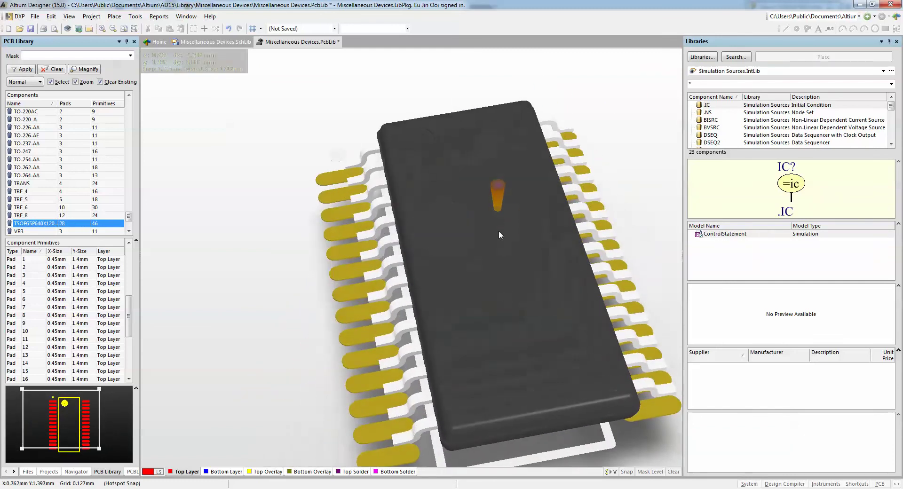
pyautogui.moveTo(497, 236); pyautogui.dragTo(481, 278)
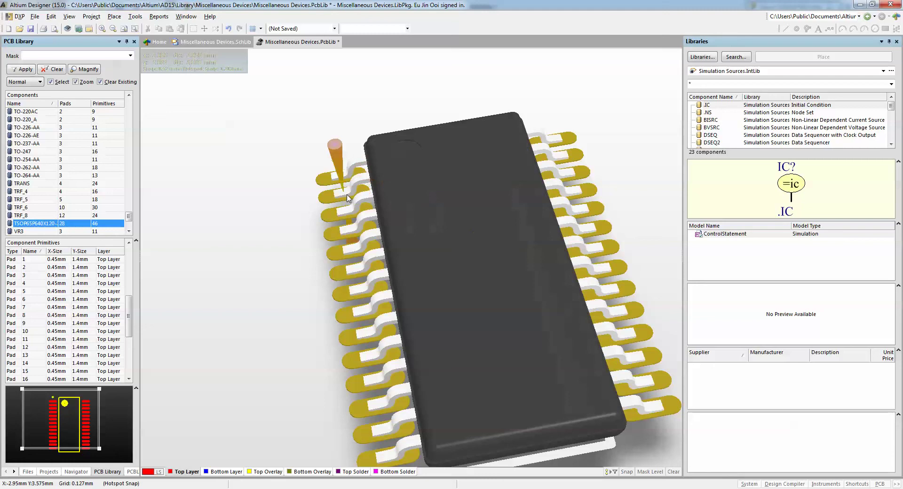
pyautogui.keyDown('ctrl'); pyautogui.scroll(-2, 559, 249); pyautogui.keyUp('ctrl')
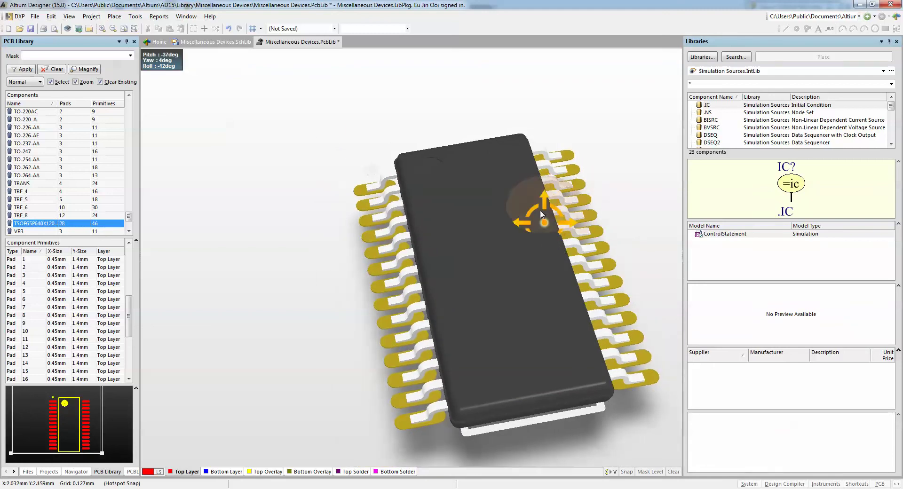
pyautogui.keyDown('shift'); pyautogui.moveTo(541, 214); pyautogui.dragTo(603, 205, button='right'); pyautogui.keyUp('shift')
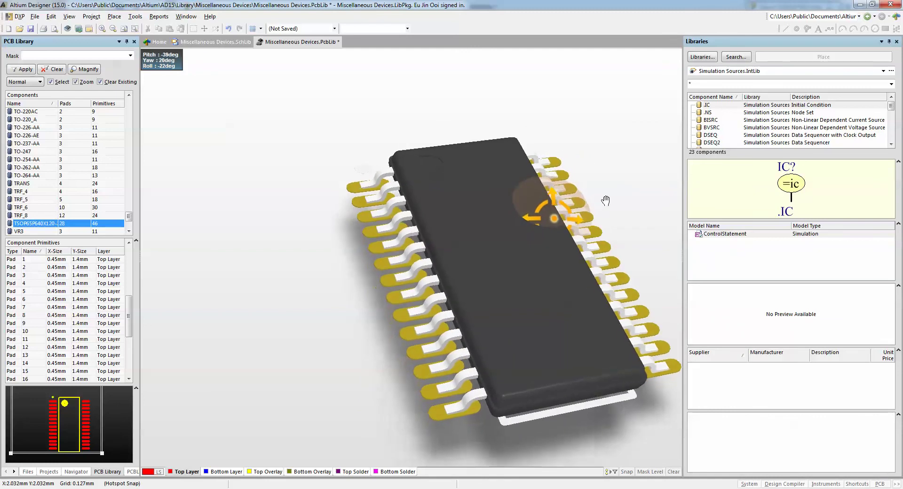
pyautogui.keyDown('shift'); pyautogui.moveTo(605, 200); pyautogui.dragTo(513, 182, button='right'); pyautogui.keyUp('shift')
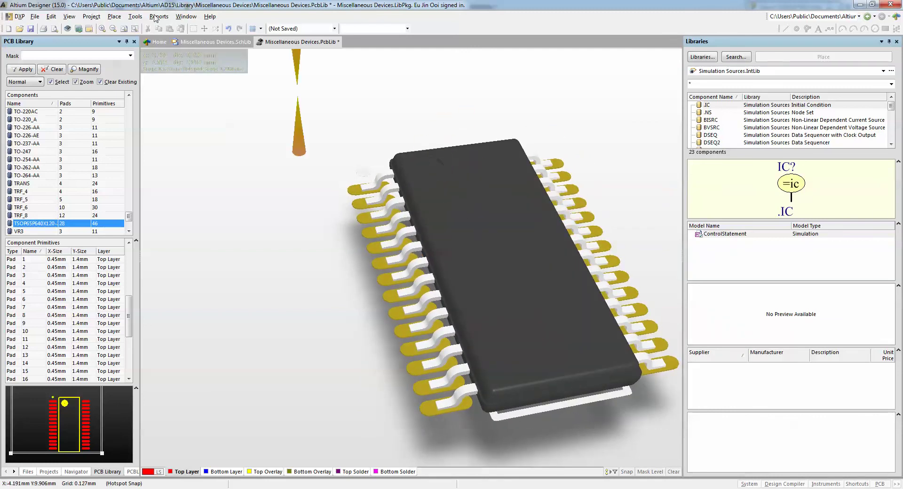
# Step: Save Miscellaneous Devices.PcbLib and pan around the seated chip model to inspect it
pyautogui.rightClick(292, 42)
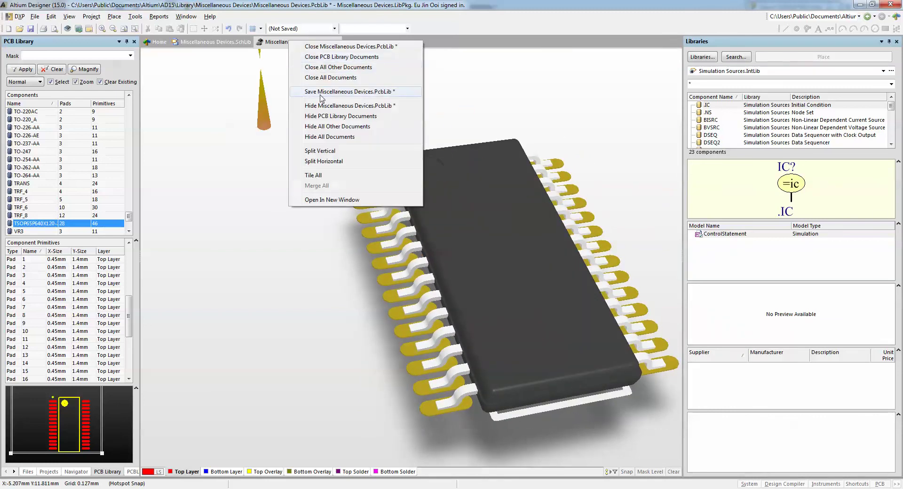
pyautogui.click(321, 93)
pyautogui.keyDown('ctrl'); pyautogui.scroll(2, 337, 136); pyautogui.keyUp('ctrl')
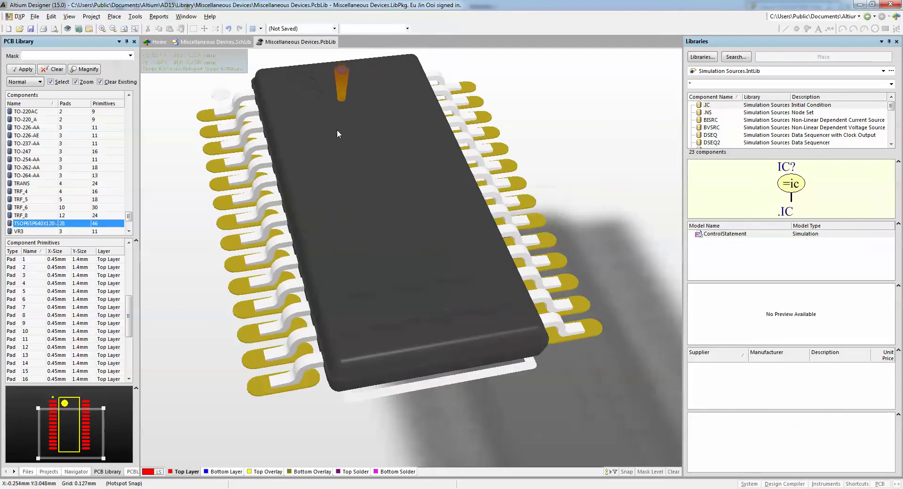
pyautogui.moveTo(337, 131); pyautogui.dragTo(423, 180, button='right')
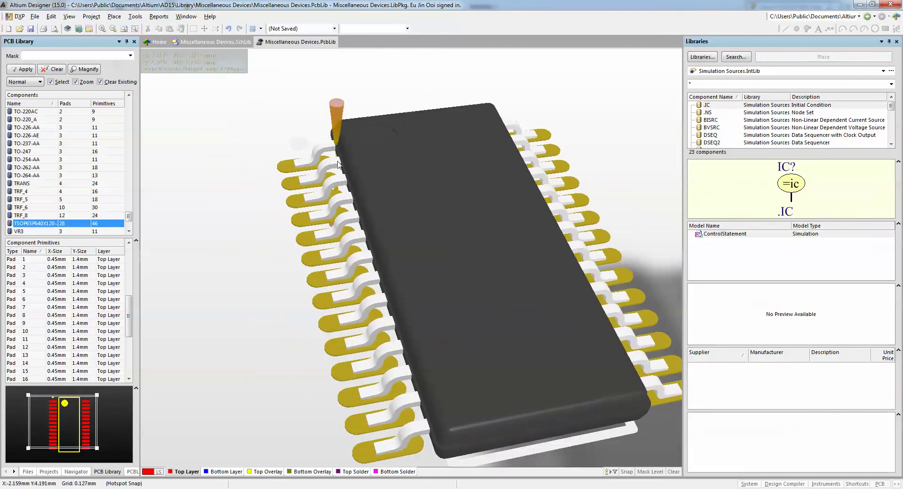
pyautogui.keyDown('ctrl'); pyautogui.scroll(1, 518, 332); pyautogui.keyUp('ctrl')
pyautogui.moveTo(541, 373); pyautogui.dragTo(446, 277, button='right')
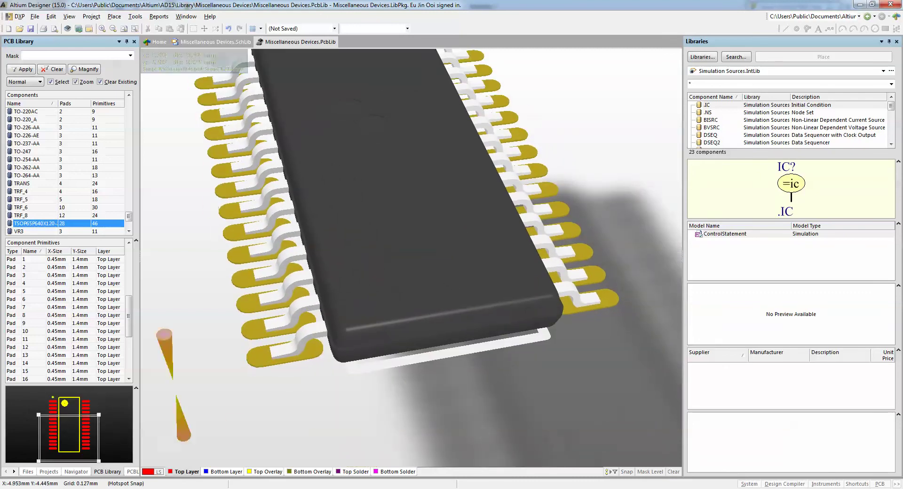
pyautogui.click(794, 488)
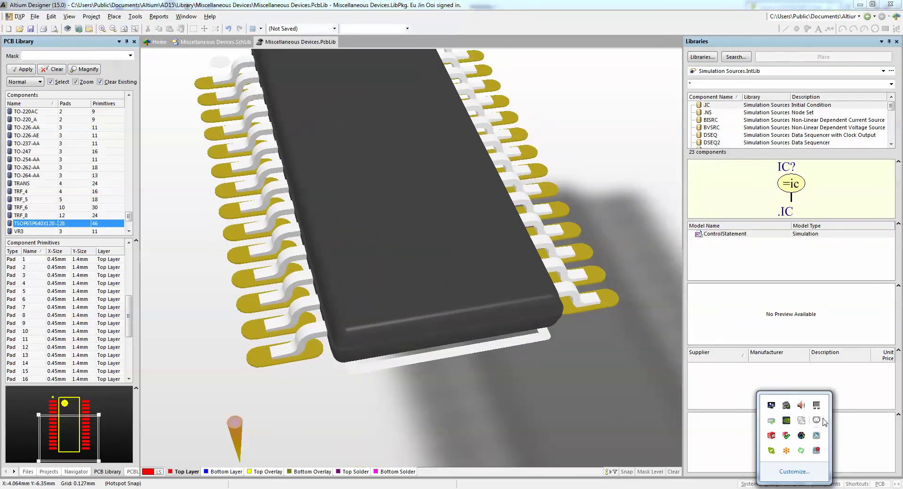